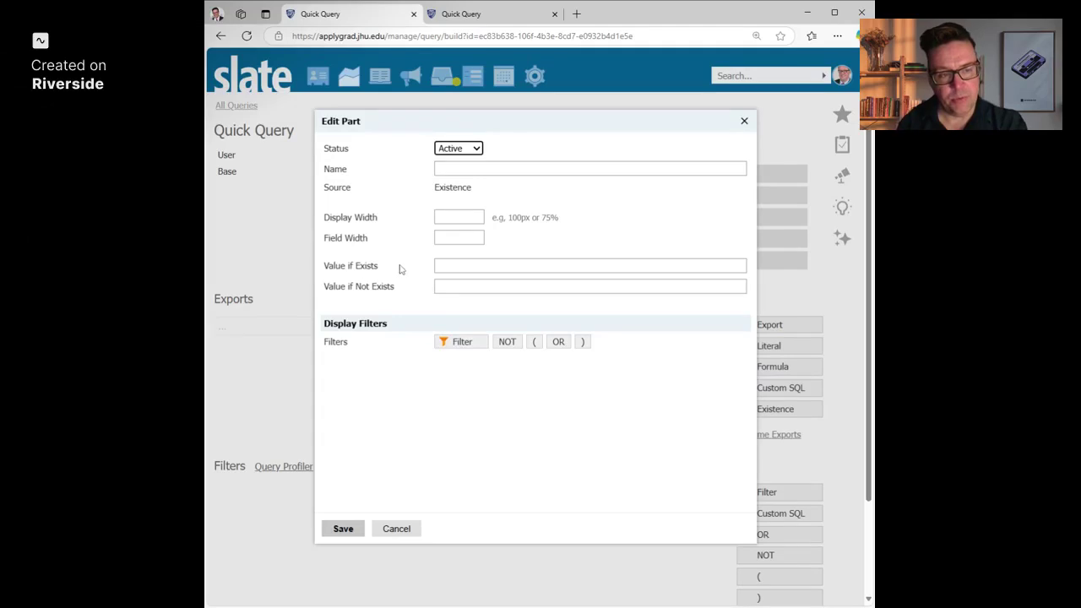
Insert the Age (as of date) filter from the Slate Template Library into the existence export's display filters.
{"action": "left_click", "coordinate": [472, 266]}
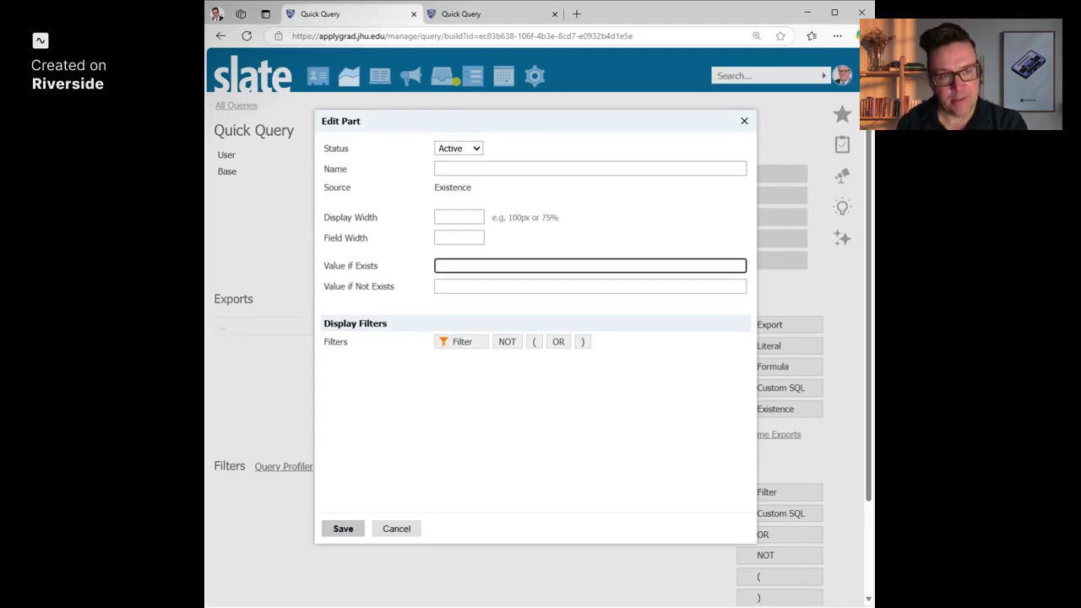
{"action": "left_click", "coordinate": [436, 288]}
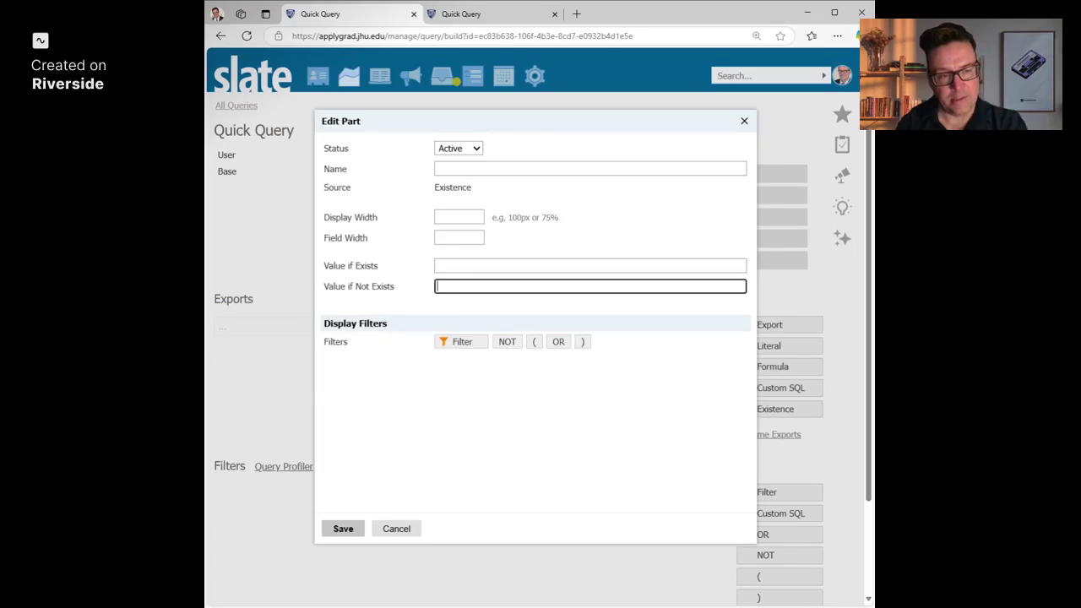
{"action": "left_click", "coordinate": [469, 397]}
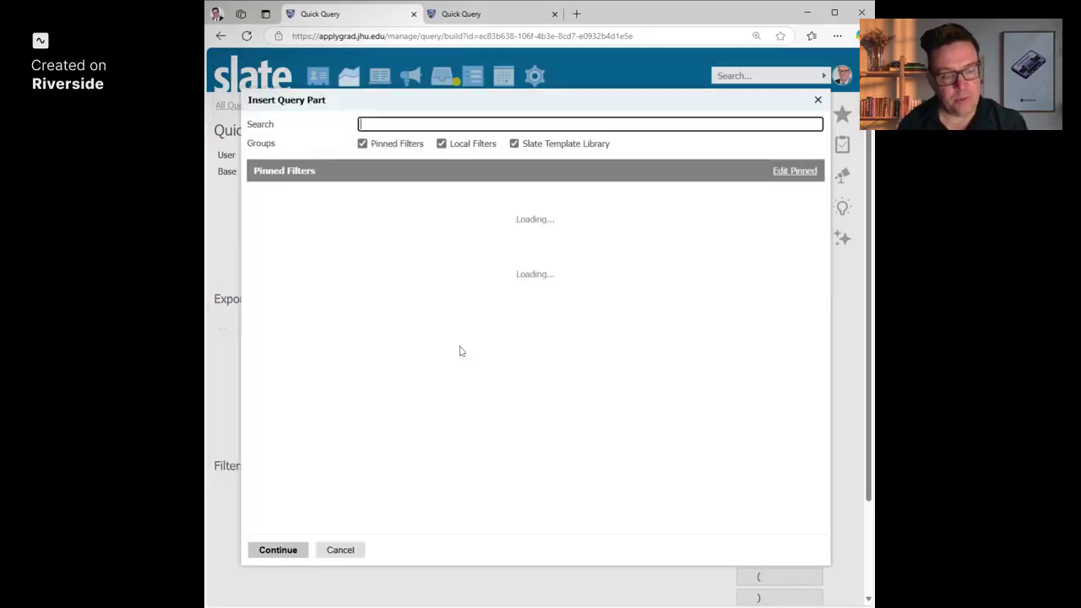
{"action": "type", "text": "age"}
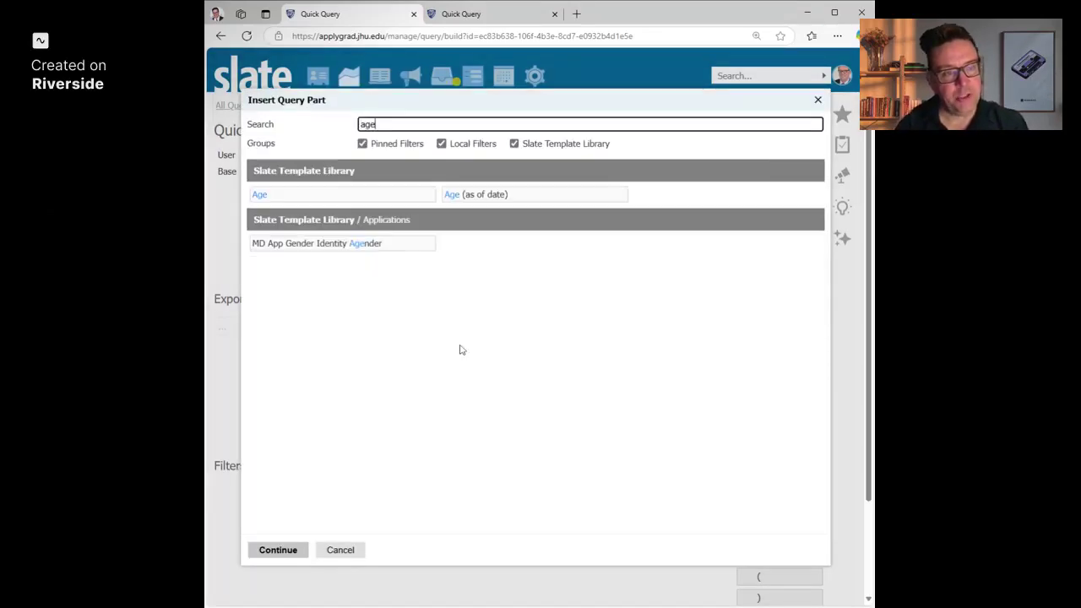
{"action": "left_click", "coordinate": [475, 194]}
{"action": "left_click", "coordinate": [278, 550]}
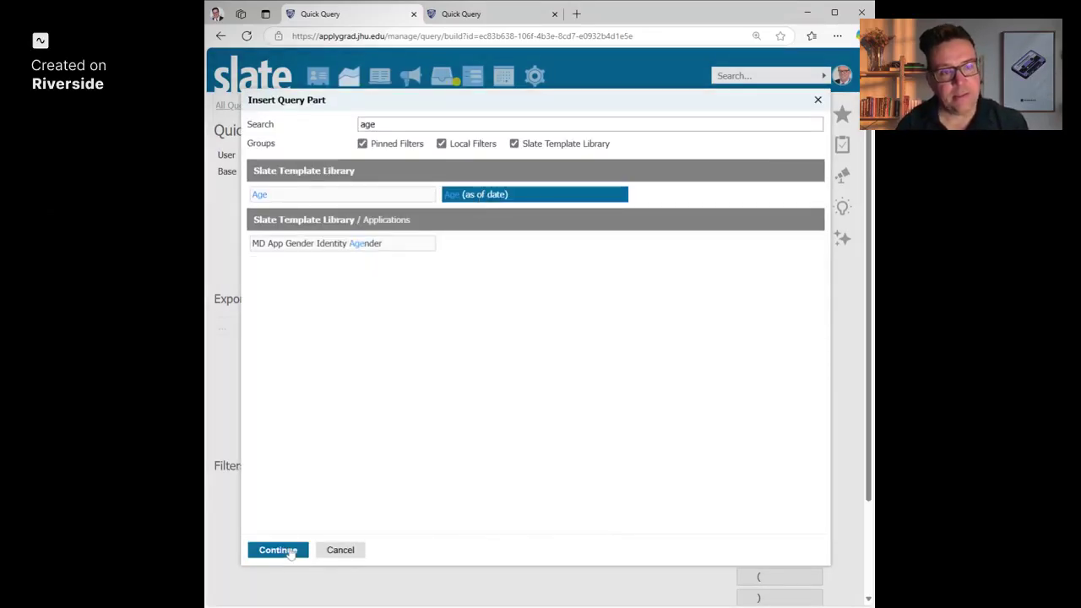
Set the Age (as of date) filter to less than 21 as of 4/25/2025 and save it.
{"action": "left_click", "coordinate": [500, 246]}
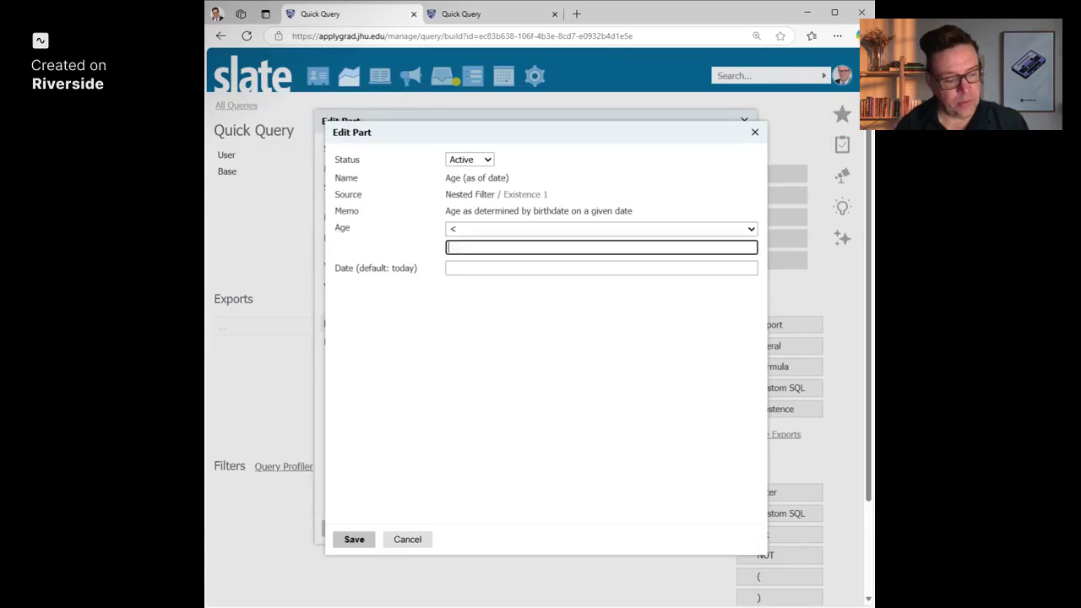
{"action": "type", "text": "21"}
{"action": "key", "text": "Tab"}
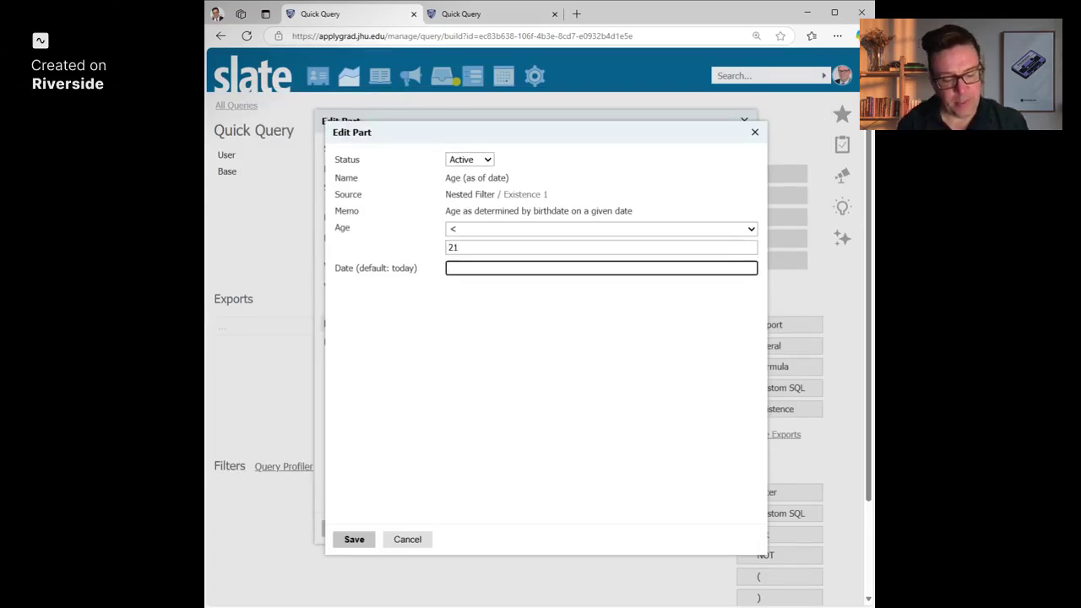
{"action": "type", "text": "4/25/2025"}
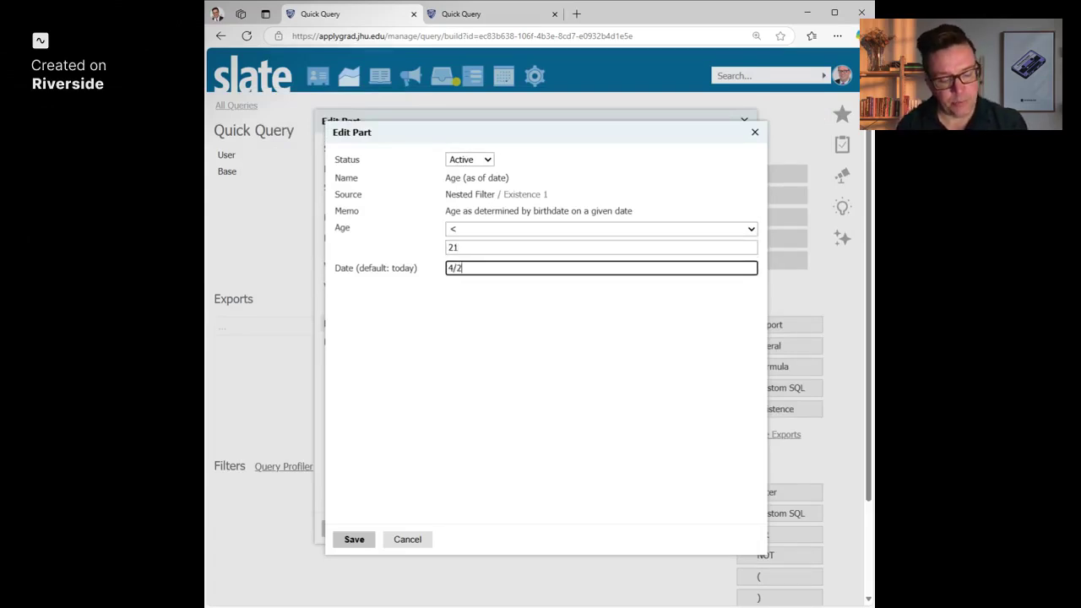
{"action": "left_click", "coordinate": [363, 540]}
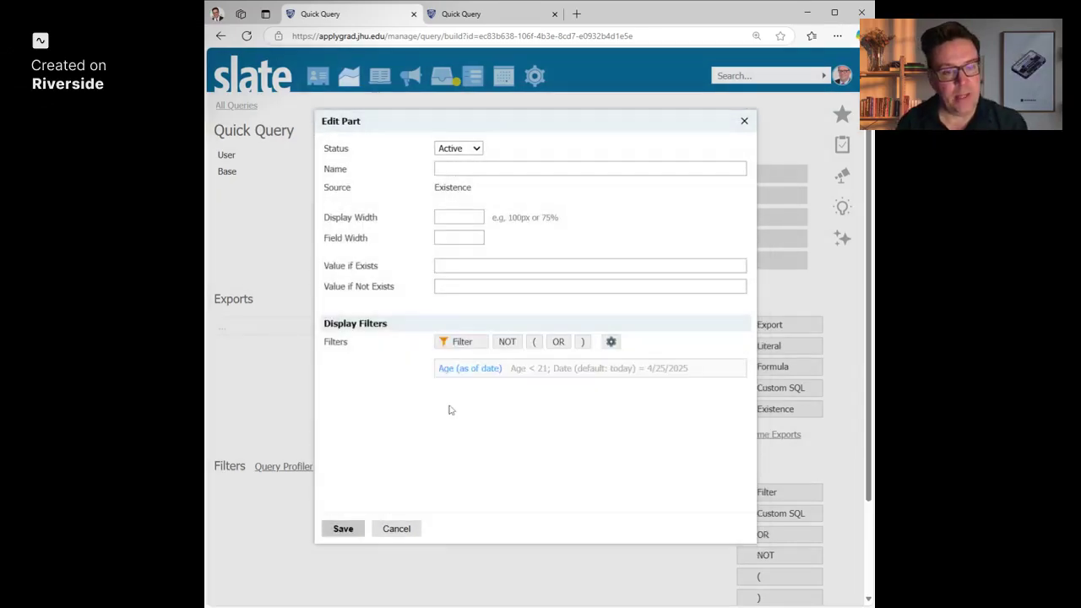
Set the existence export to return 1 if the record exists and 0 if it does not.
{"action": "left_click", "coordinate": [591, 266]}
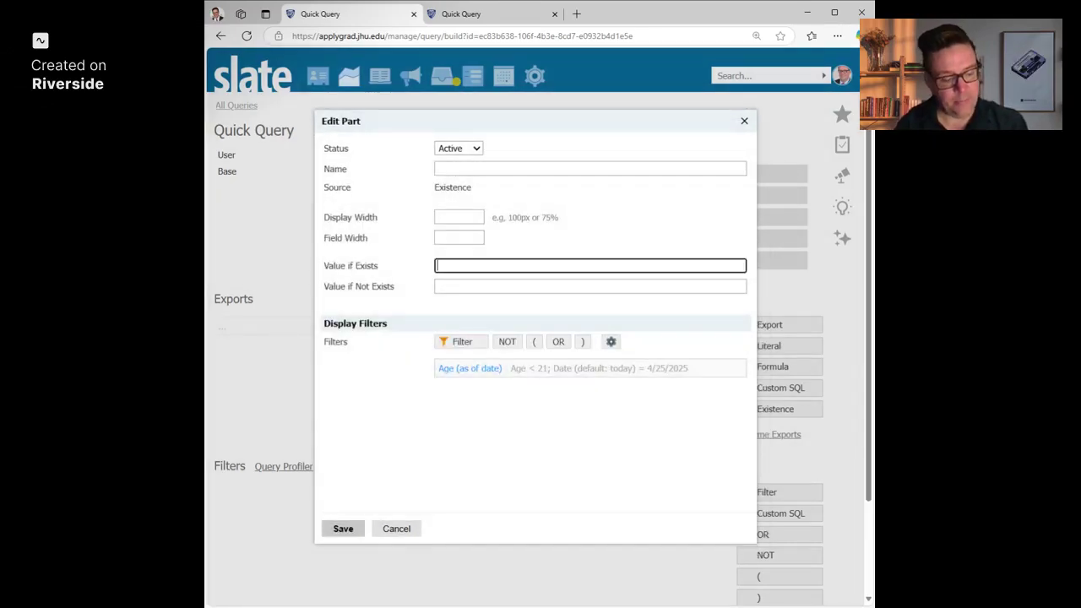
{"action": "type", "text": "1"}
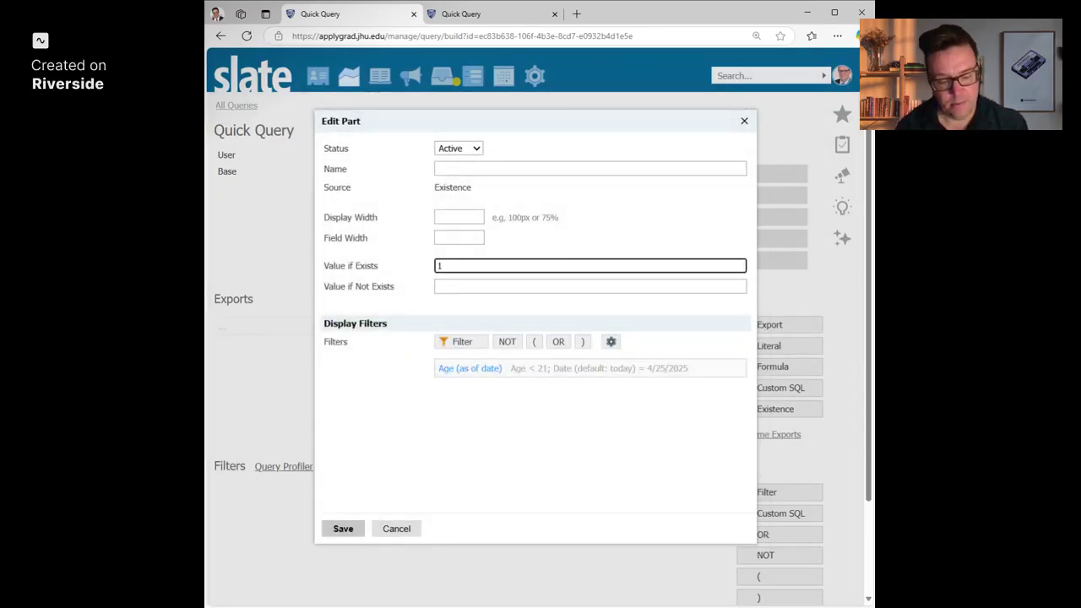
{"action": "key", "text": "Tab"}
{"action": "type", "text": "0"}
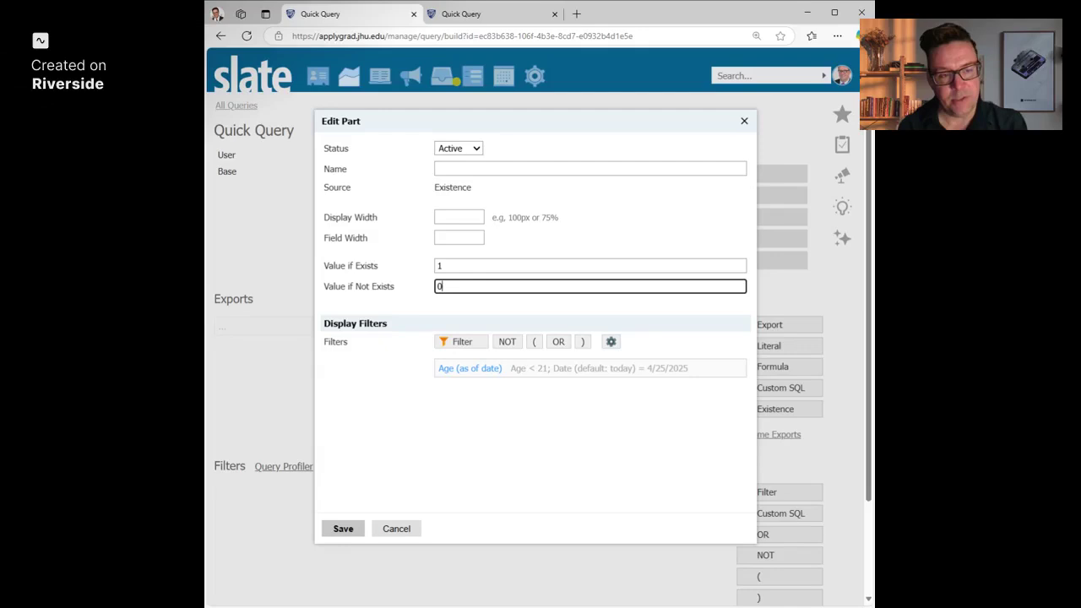
Change the value if exists to "Underage" and the value if not exists to "Can Drink".
{"action": "key", "text": "shift+Tab"}
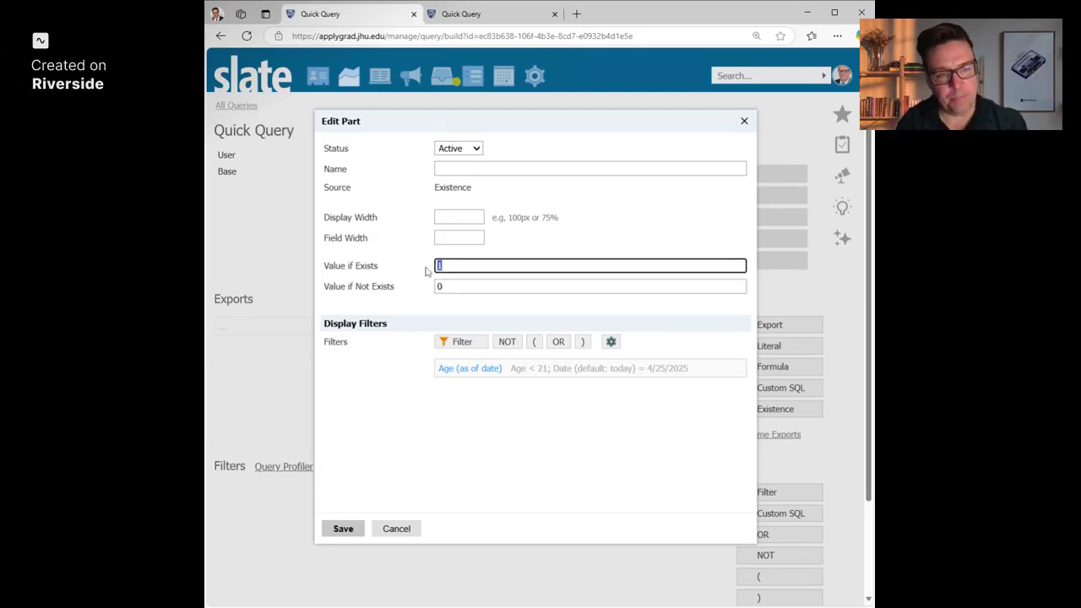
{"action": "type", "text": "Underage"}
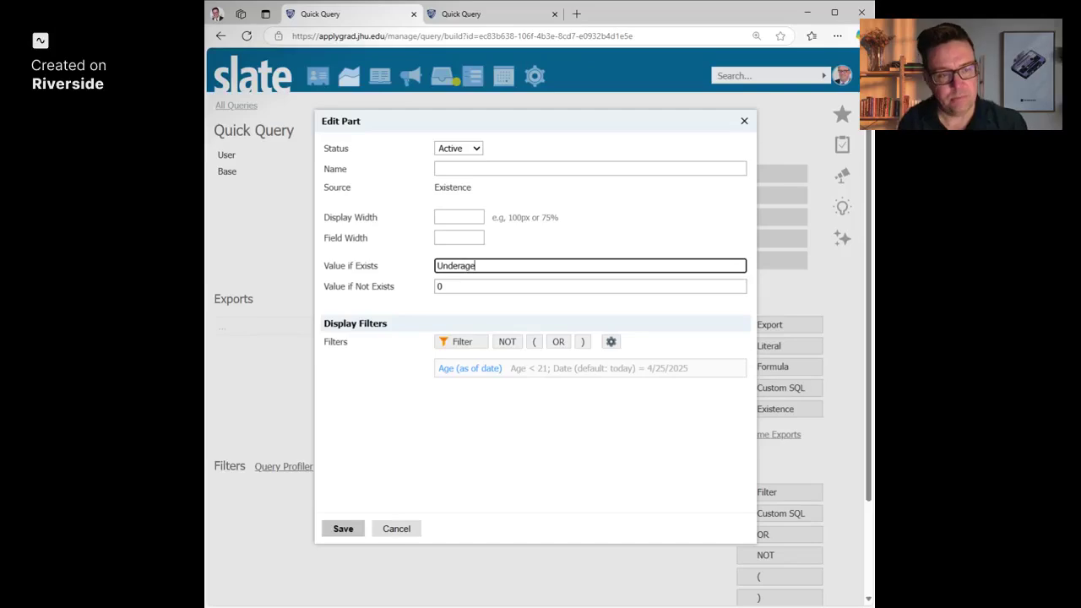
{"action": "key", "text": "Tab"}
{"action": "type", "text": "Can Drinmk"}
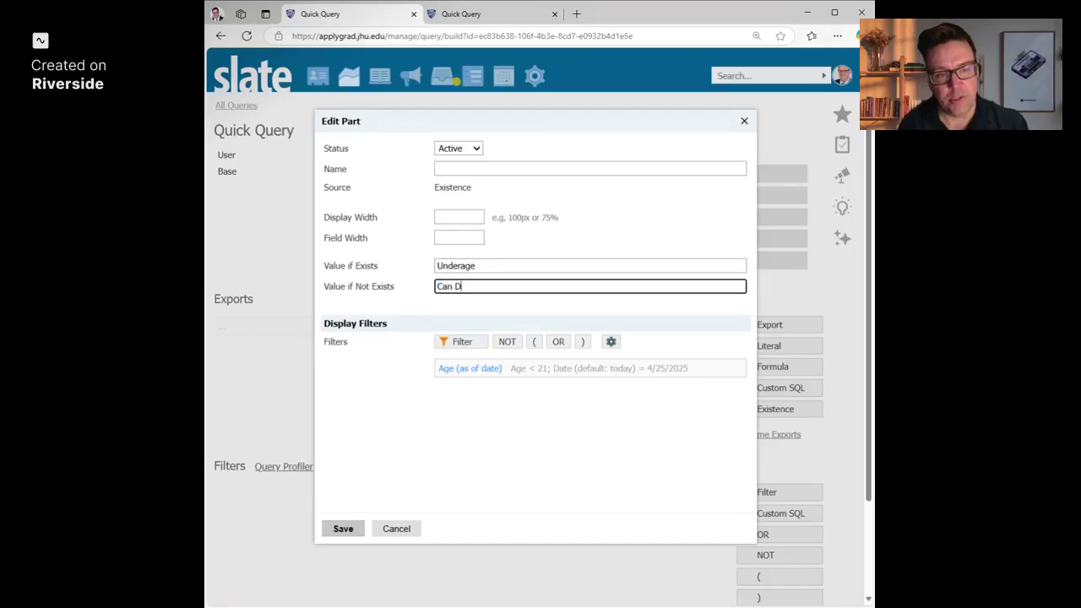
{"action": "key", "text": "BackSpace"}
{"action": "key", "text": "BackSpace"}
{"action": "key", "text": "BackSpace"}
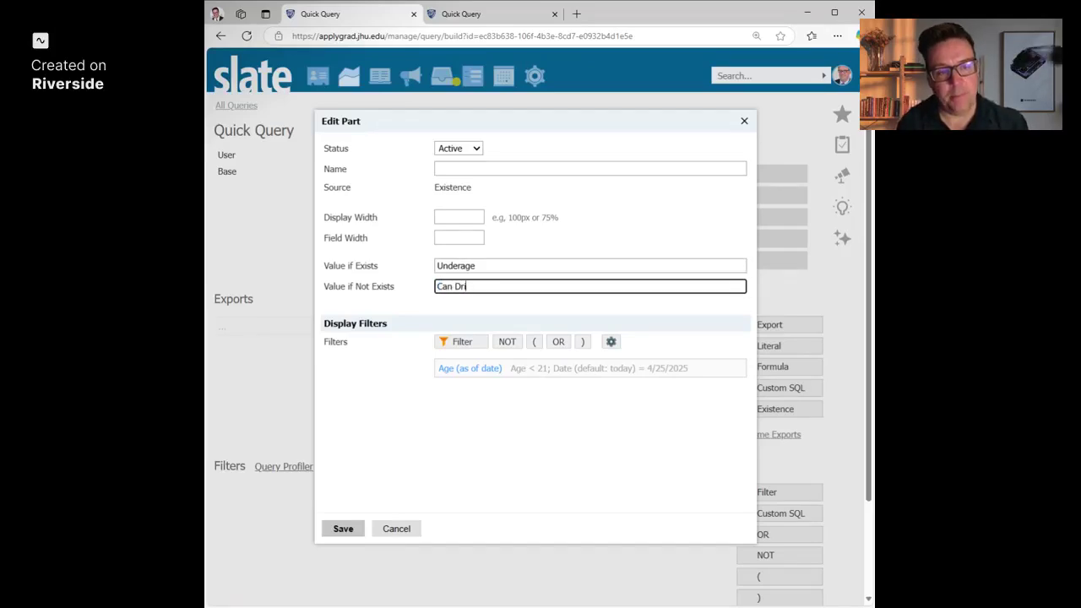
{"action": "type", "text": "nm"}
{"action": "key", "text": "BackSpace"}
{"action": "key", "text": "BackSpace"}
{"action": "type", "text": "nk"}
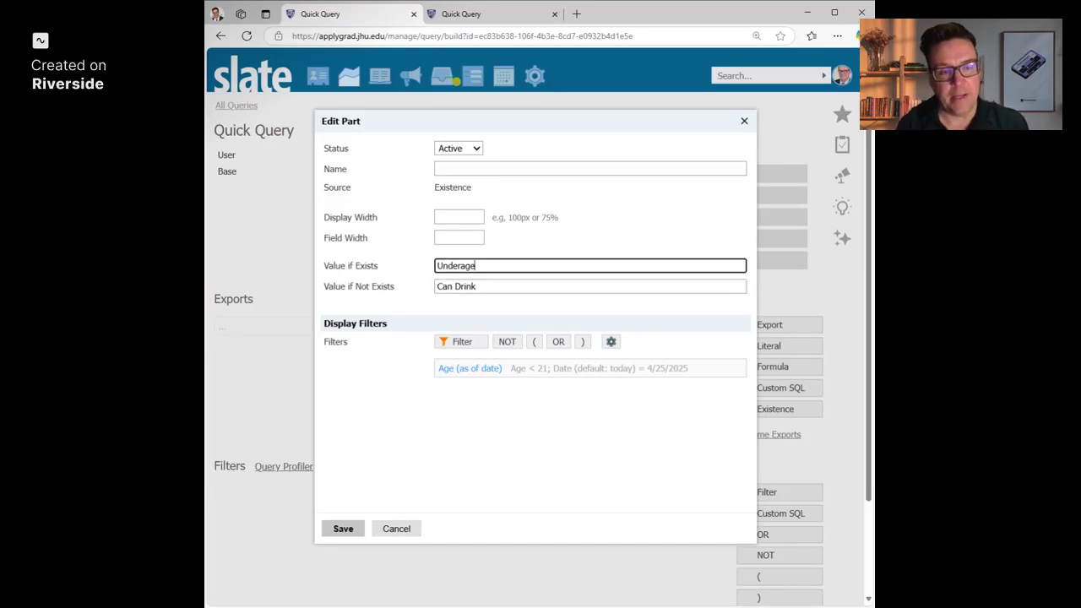
Replace the value if exists with "Do not serve" and clear the value if not exists.
{"action": "key", "text": "shift+Tab"}
{"action": "type", "text": "Do no"}
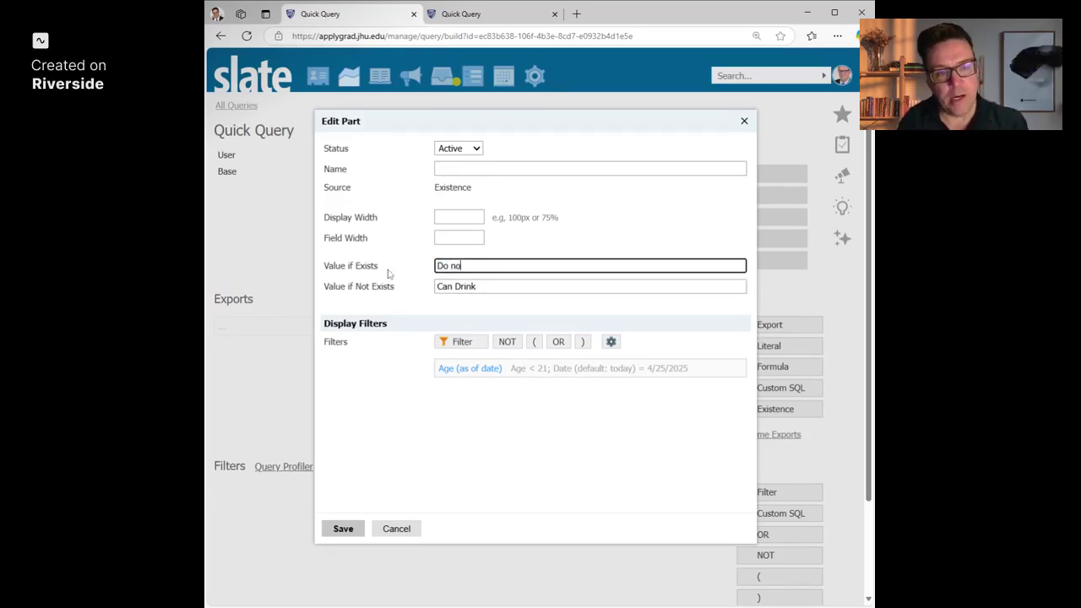
{"action": "type", "text": "t serve"}
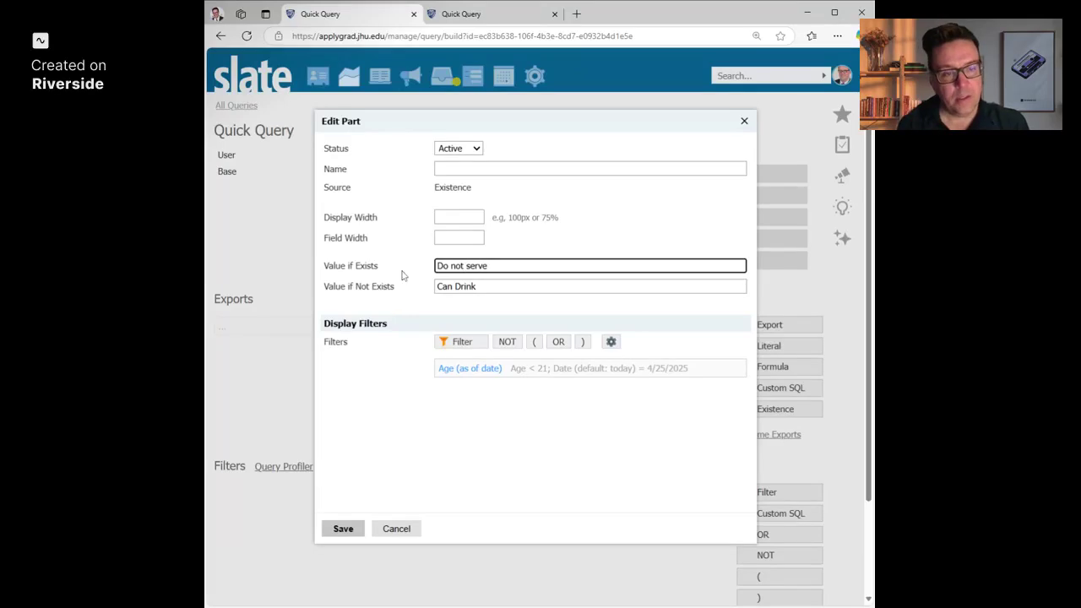
{"action": "key", "text": "Tab"}
{"action": "key", "text": "BackSpace"}
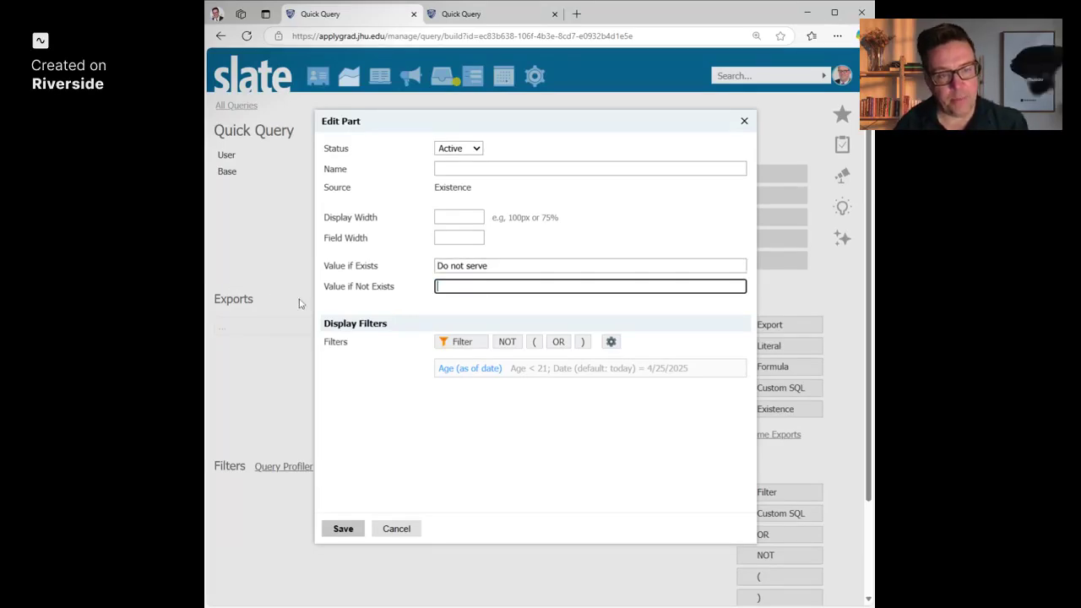
Set the value if exists to "Under 21" and the value if not exists to "Over 21".
{"action": "key", "text": "shift+Tab"}
{"action": "type", "text": "Under 21"}
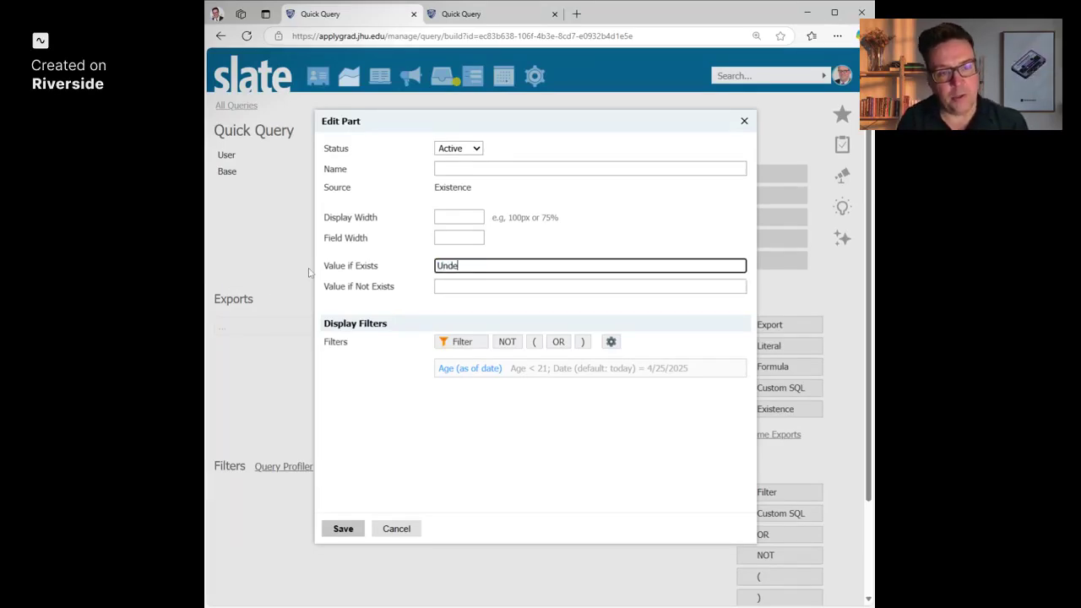
{"action": "left_click", "coordinate": [439, 288]}
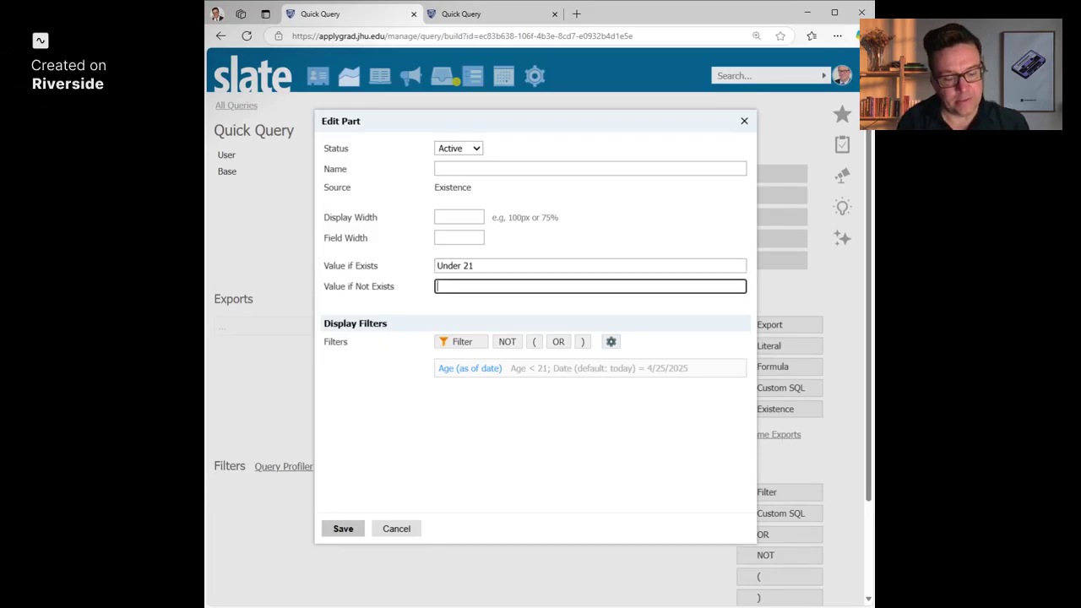
{"action": "type", "text": "Over"}
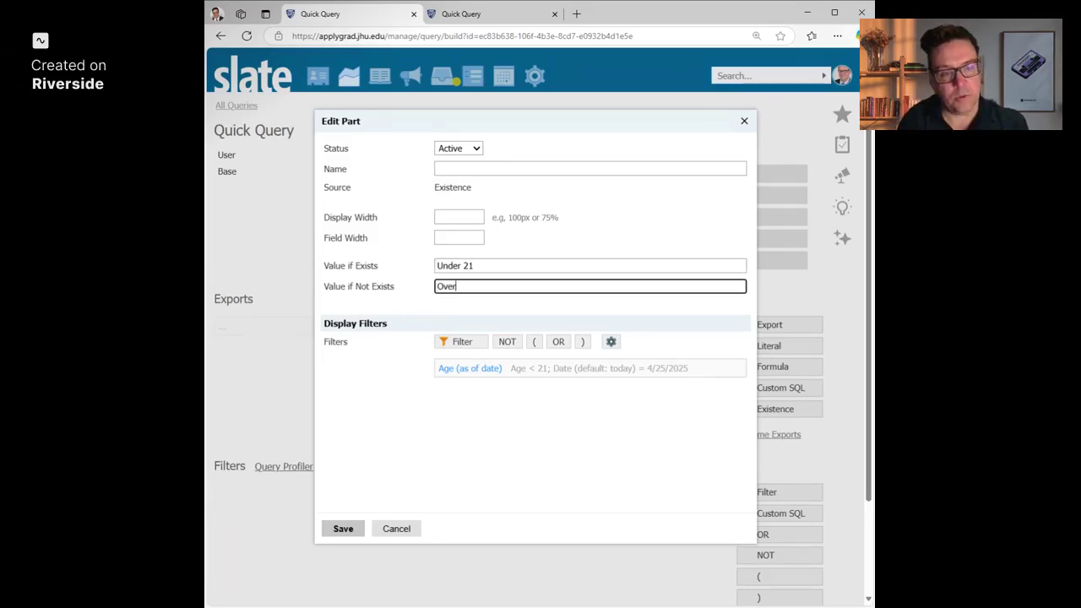
{"action": "type", "text": " 21"}
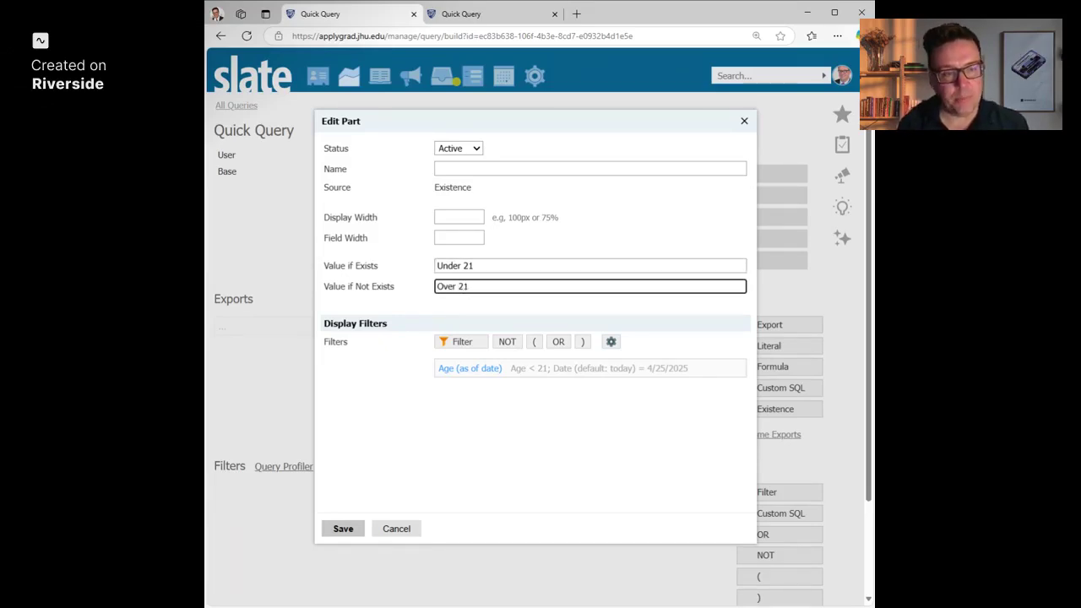
Set the value if exists to "soft drinks" and the value if not exists to "beer, wine or soft drinks".
{"action": "left_click_drag", "start_coordinate": [474, 265], "coordinate": [420, 269]}
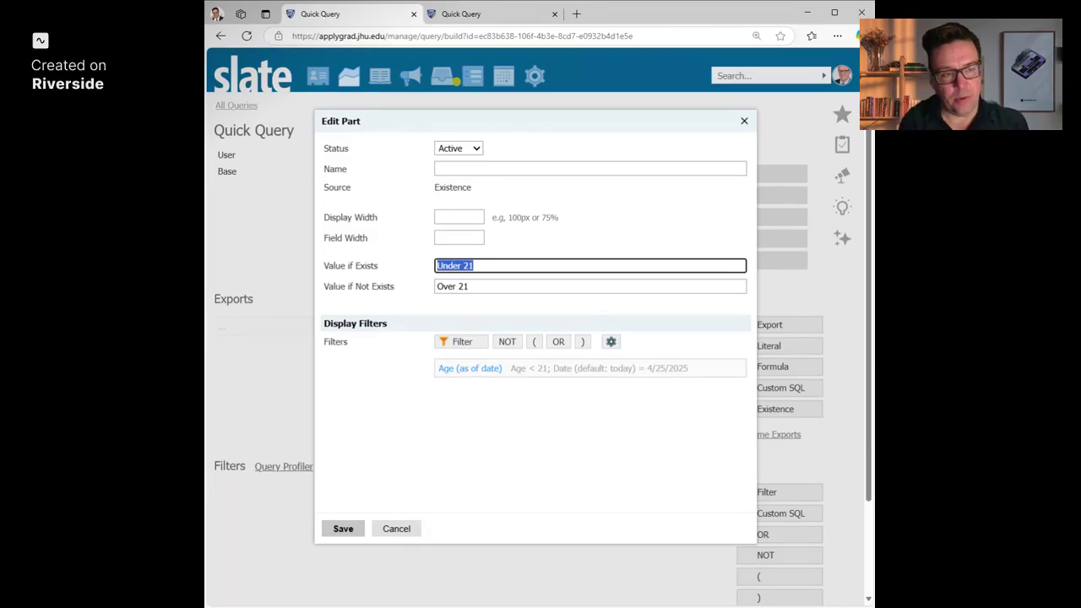
{"action": "type", "text": "soft drinks"}
{"action": "key", "text": "Tab"}
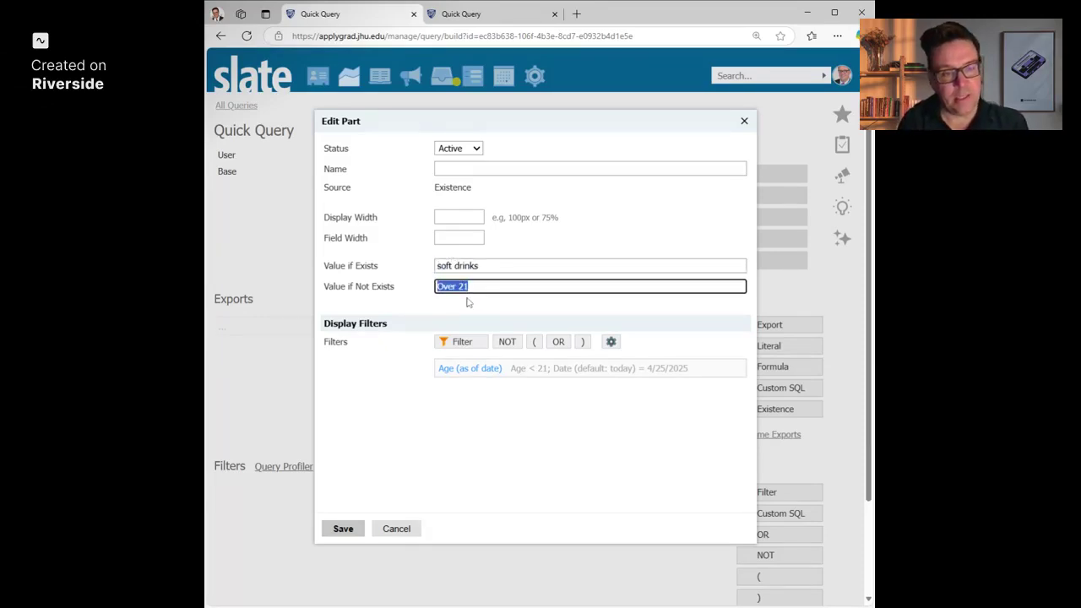
{"action": "type", "text": "beer, wine "}
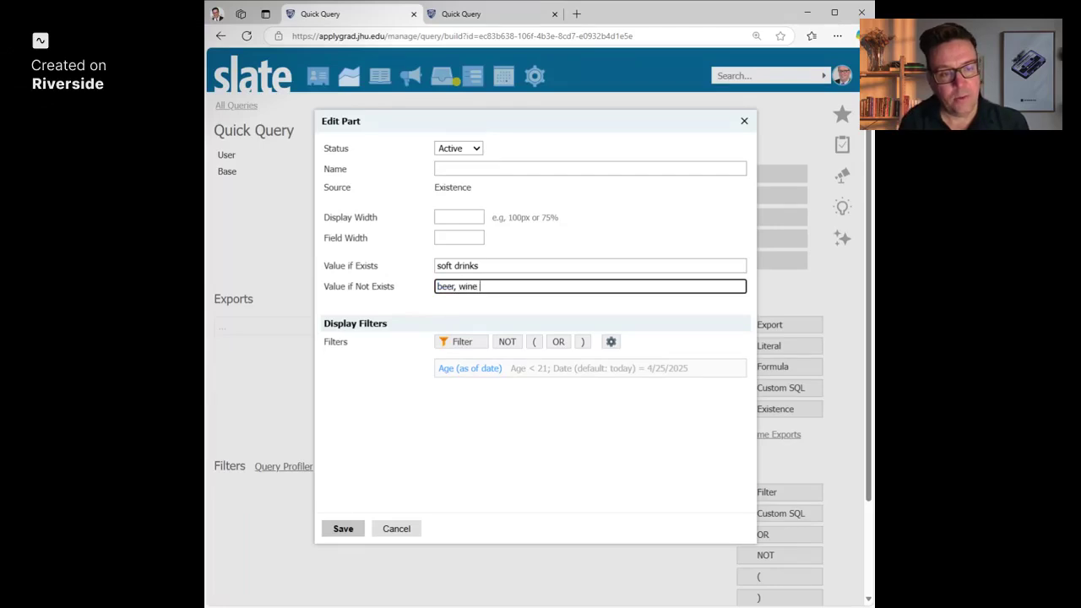
{"action": "type", "text": "or soft drinks"}
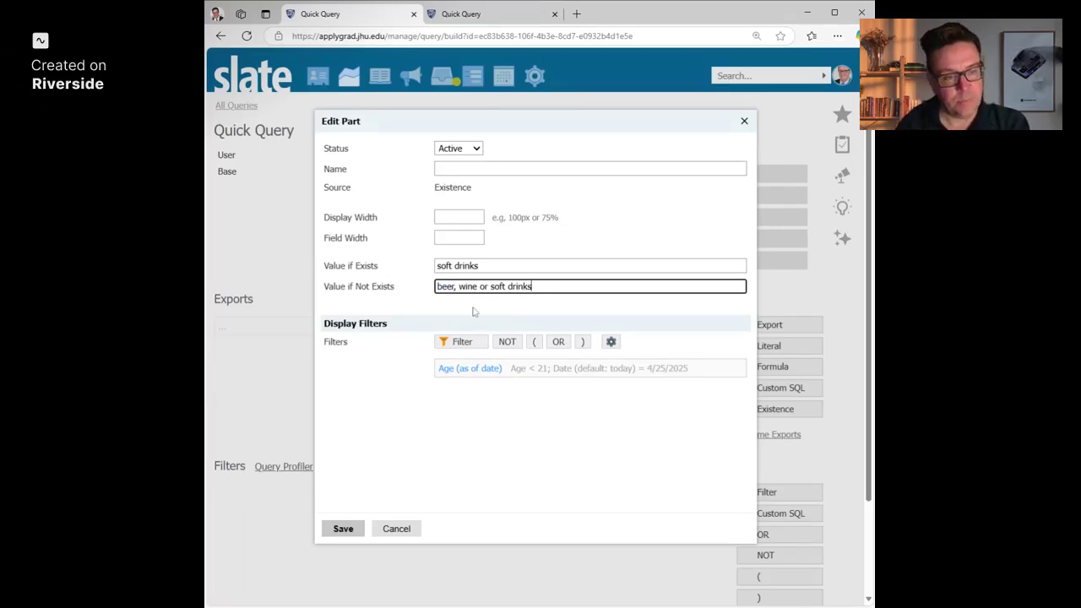
Name the existence export "Age" and save it to the query.
{"action": "left_click", "coordinate": [580, 169]}
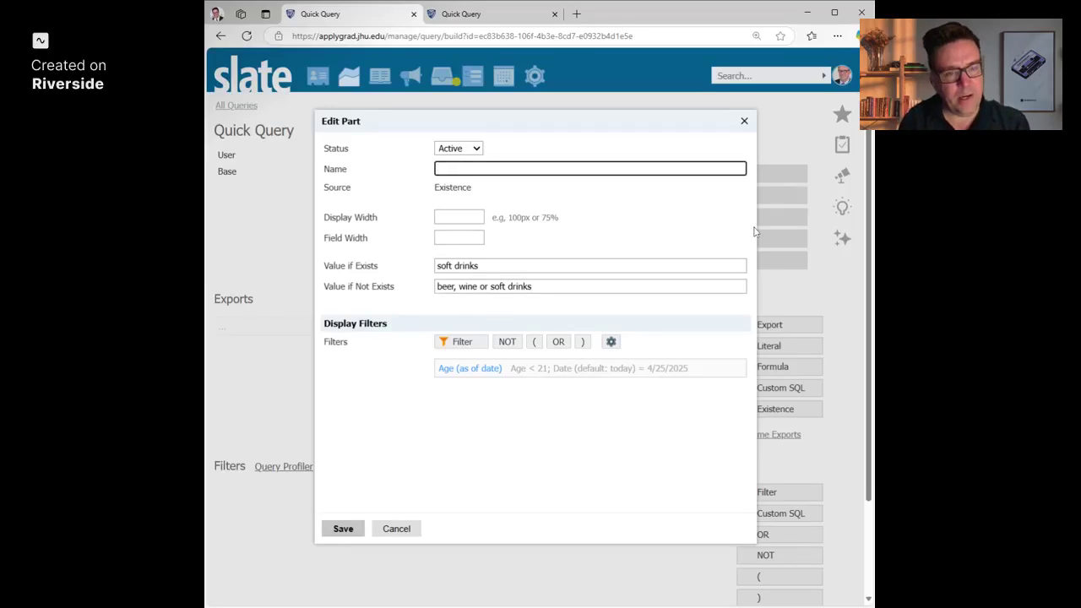
{"action": "type", "text": "A"}
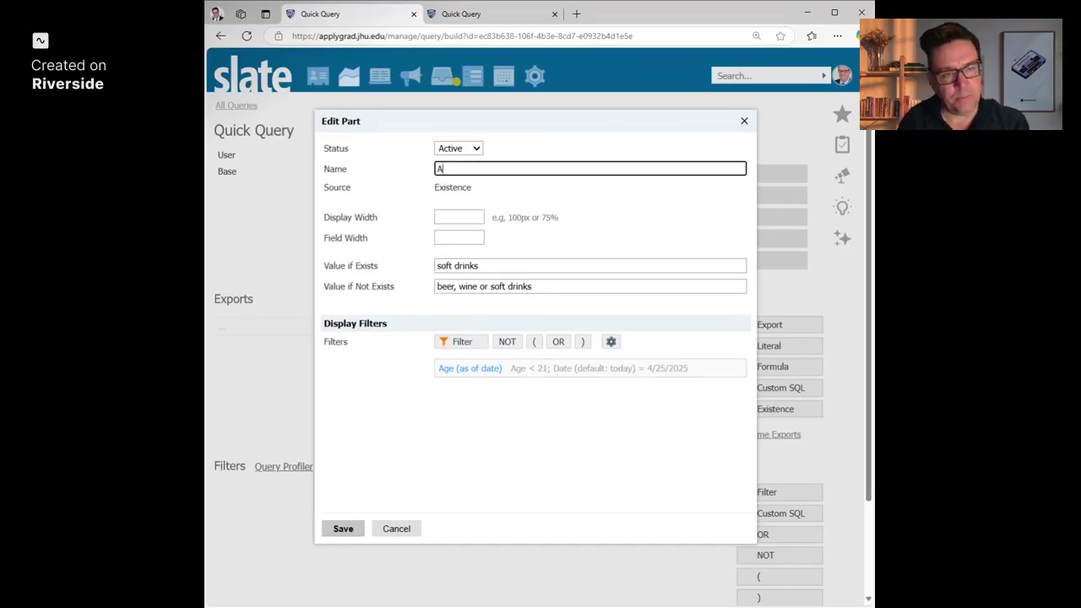
{"action": "type", "text": "ge"}
{"action": "left_click", "coordinate": [343, 528]}
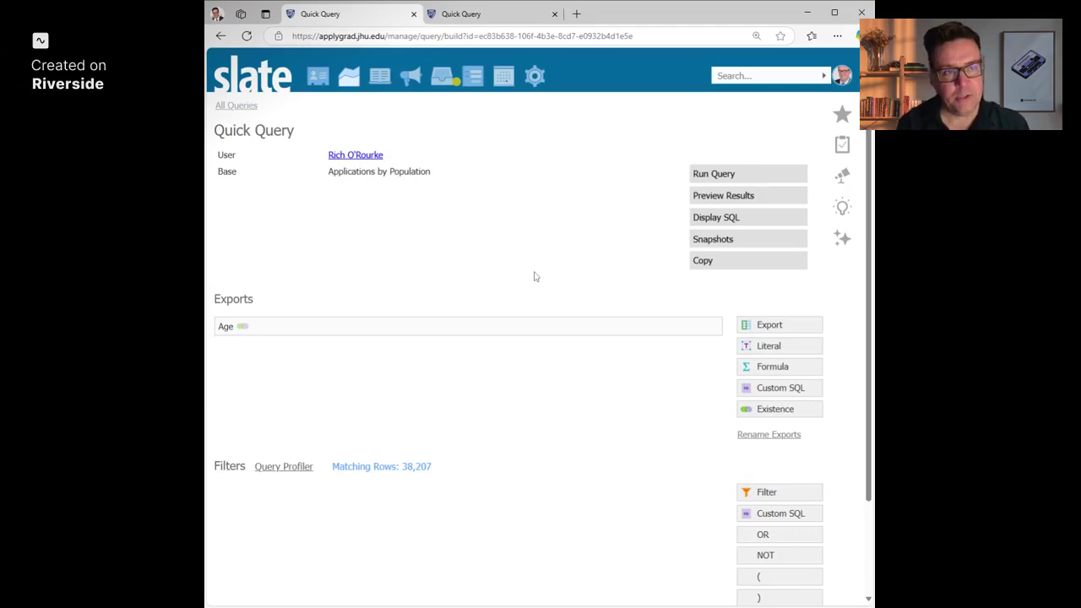
In the other open query, based on Configurable Joins - Person, add a subquery export with its output set to Existence.
{"action": "left_click", "coordinate": [461, 15]}
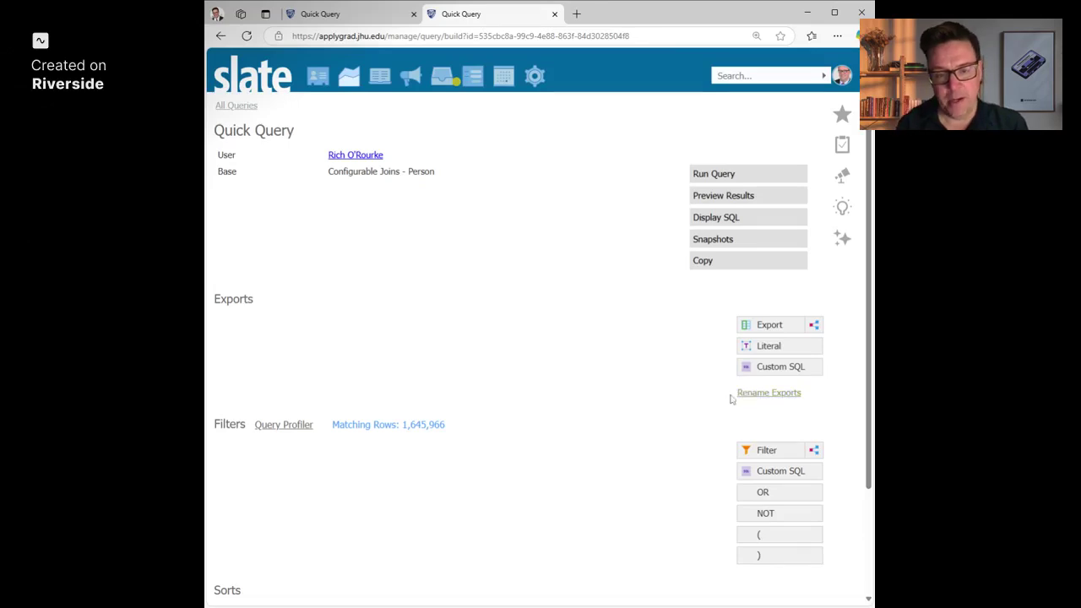
{"action": "left_click", "coordinate": [814, 325]}
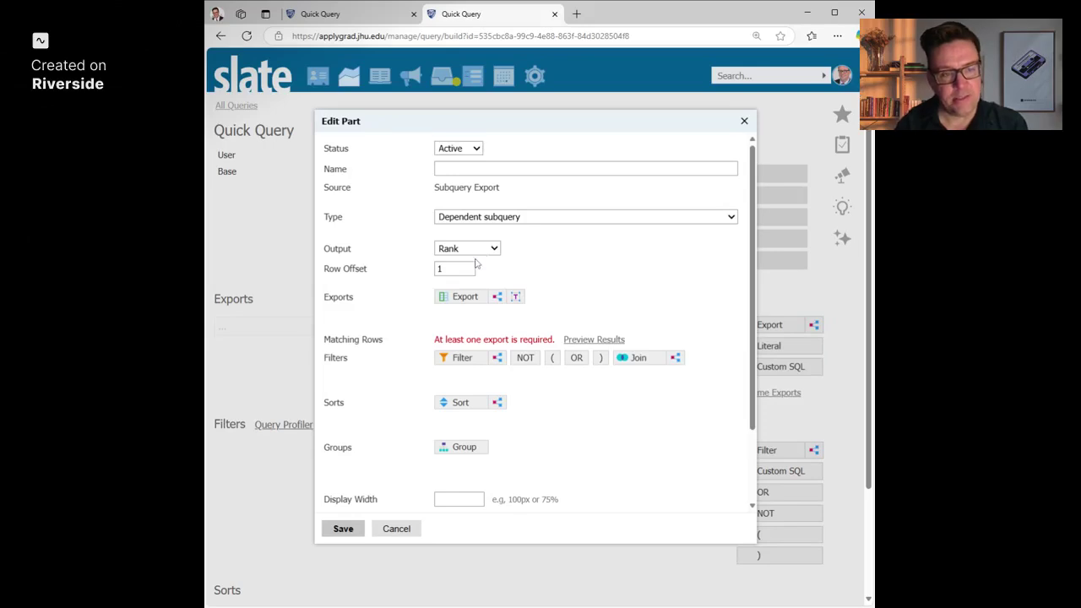
{"action": "left_click", "coordinate": [467, 340]}
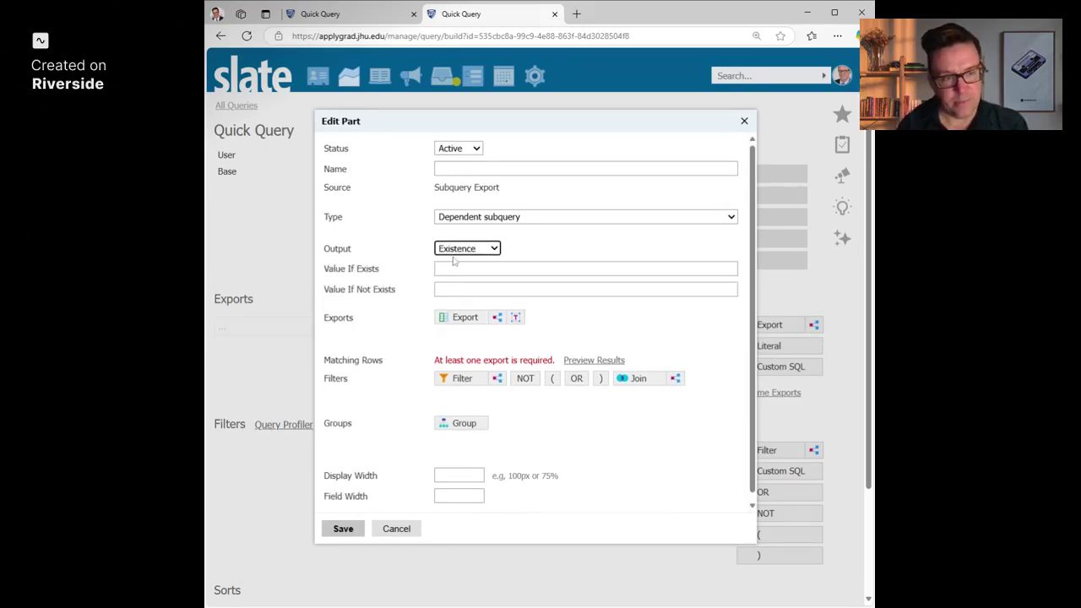